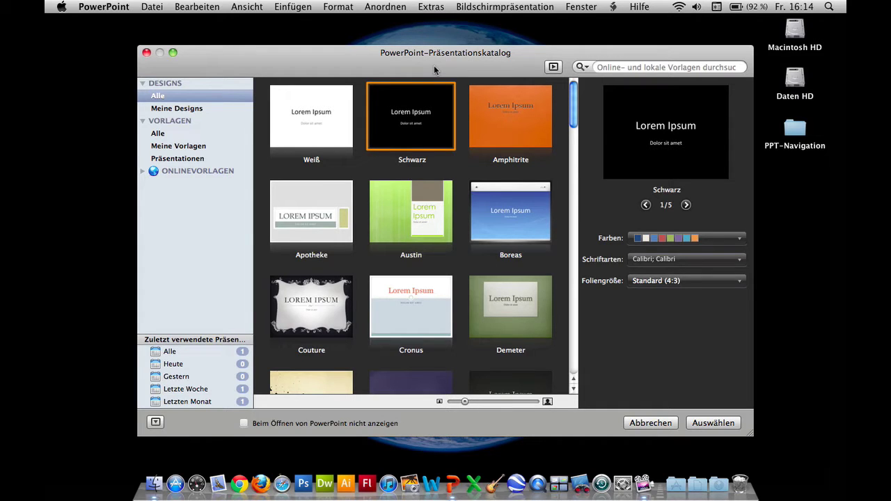
# Create a new presentation in the black Schwarz design and open the Ansicht menu.
pyautogui.moveTo(420, 128)
pyautogui.click(718, 424)
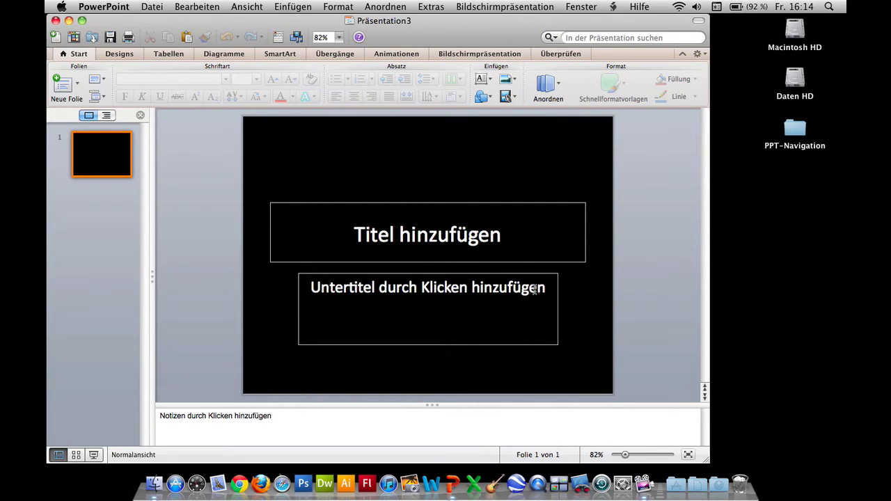
pyautogui.click(253, 6)
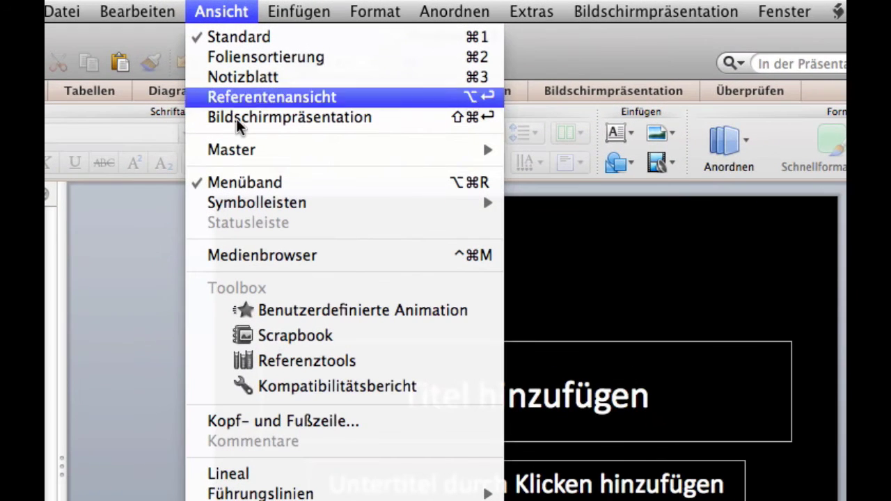
# Switch to Folienmaster view and nudge the title slide layout's title placeholder slightly upward.
pyautogui.moveTo(245, 155)
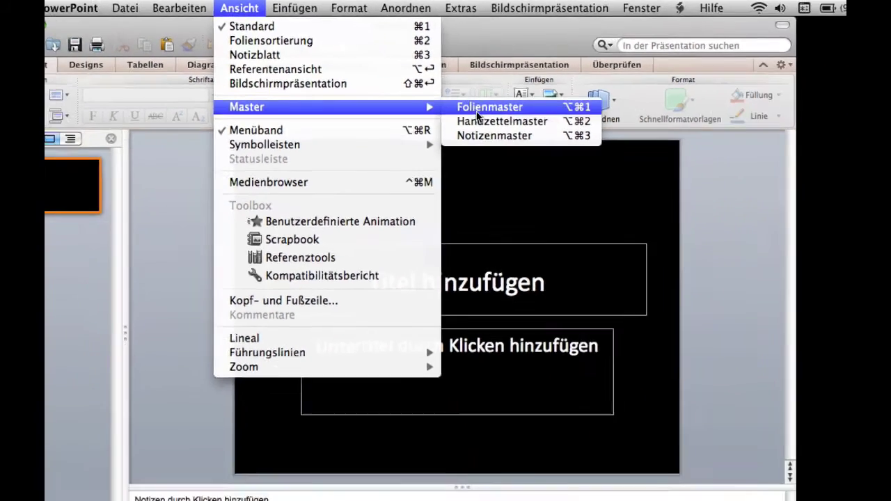
pyautogui.click(477, 111)
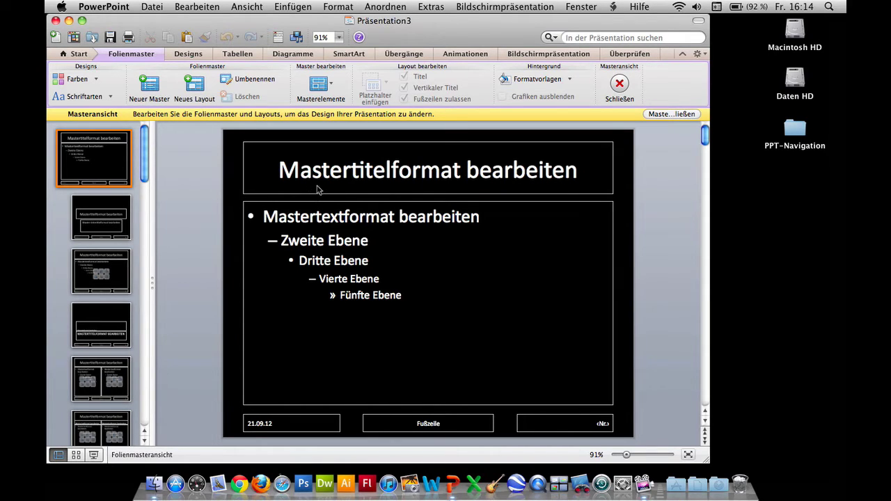
pyautogui.click(98, 213)
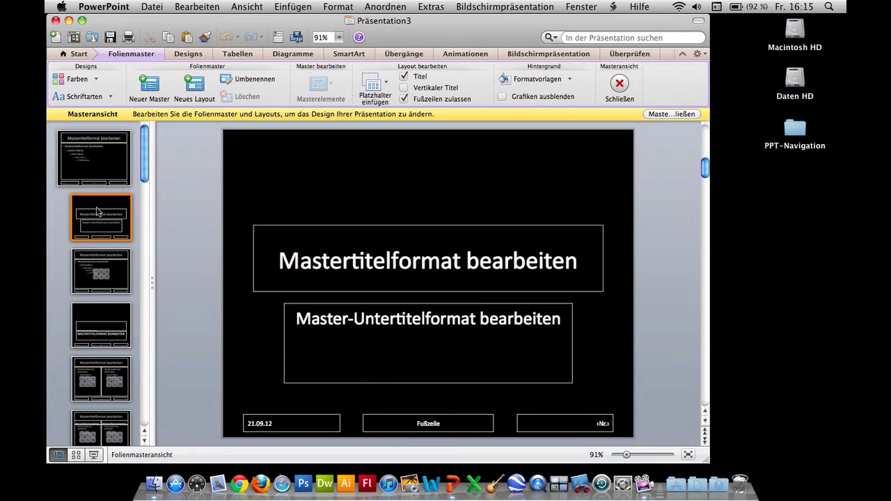
pyautogui.moveTo(283, 225); pyautogui.dragTo(287, 213)
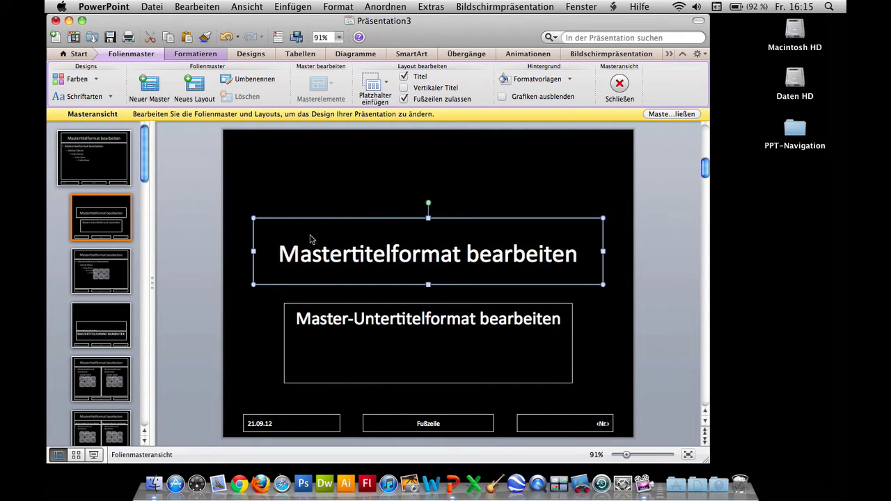
# Browse the master layouts from Zwei Inhalte to the Titel und Inhalt layout.
pyautogui.scroll(-5, 115, 311)
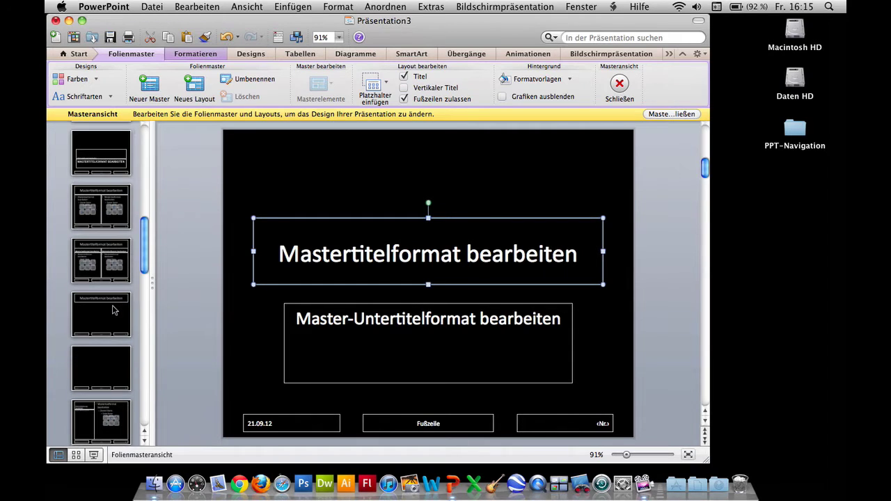
pyautogui.click(112, 261)
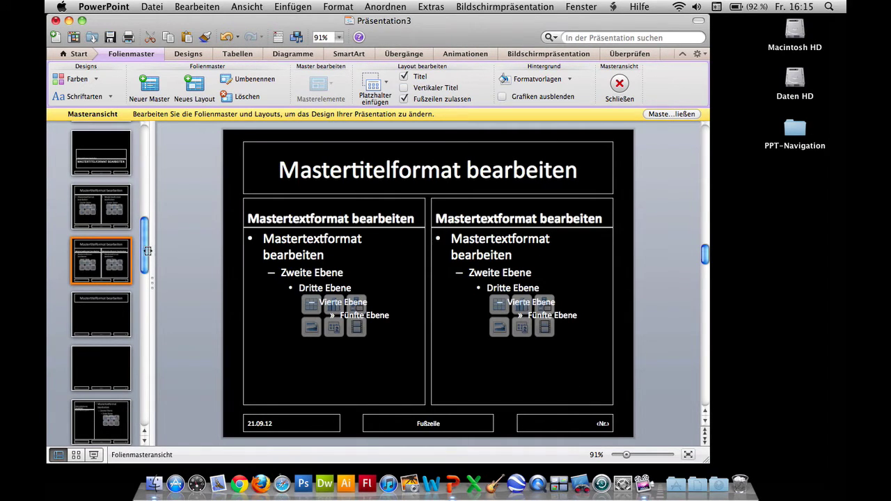
pyautogui.scroll(5, 131, 276)
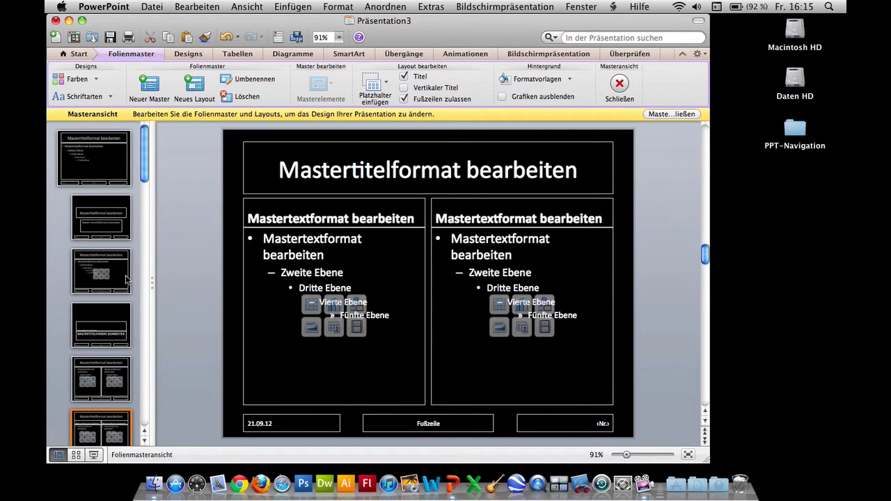
pyautogui.click(126, 279)
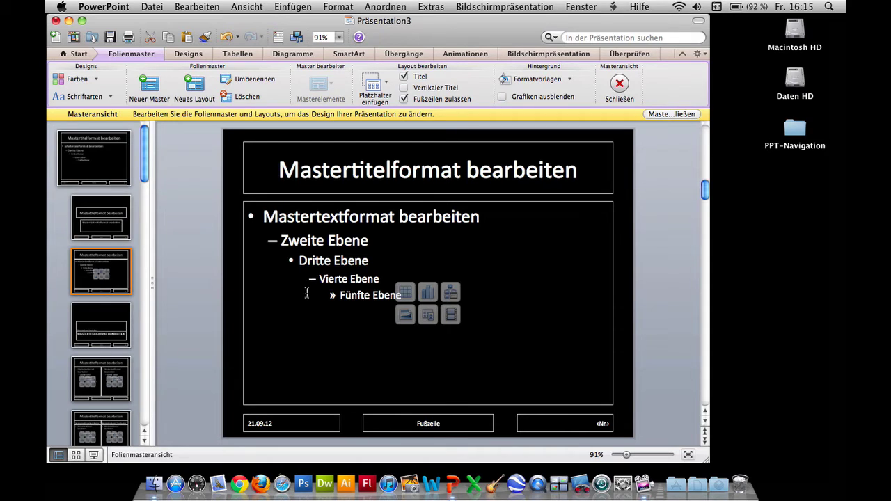
# Copy the Titel und Inhalt layout and paste it as a new layout, 1_Titel und Inhalt.
pyautogui.rightClick(97, 274)
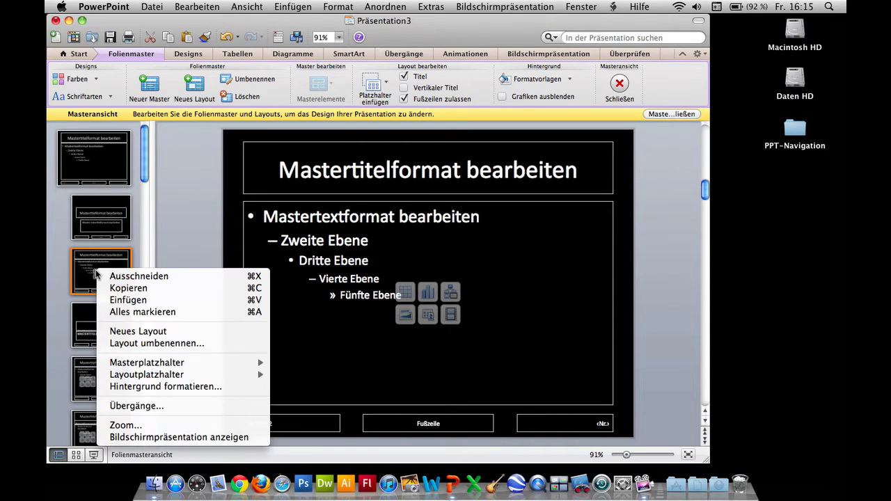
pyautogui.click(107, 287)
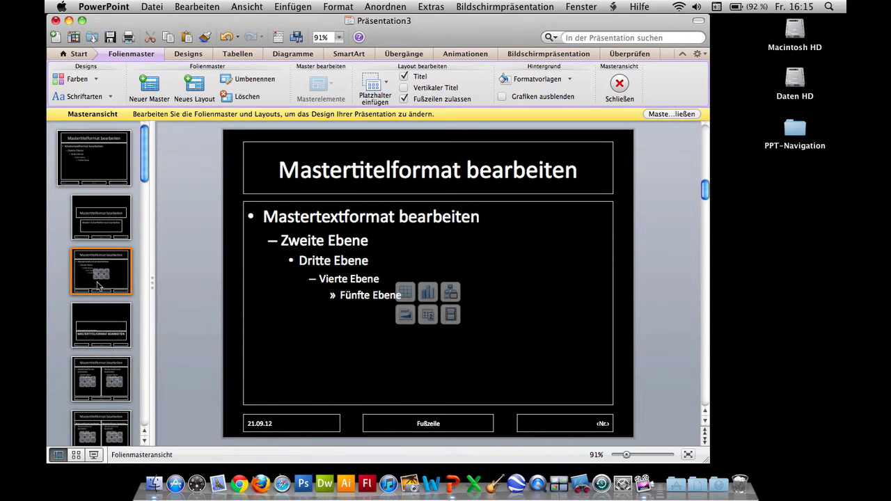
pyautogui.rightClick(73, 281)
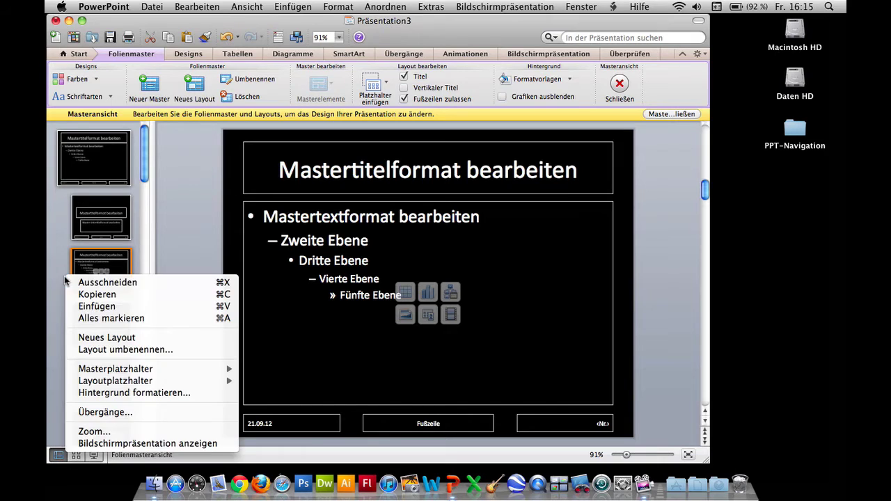
pyautogui.click(97, 304)
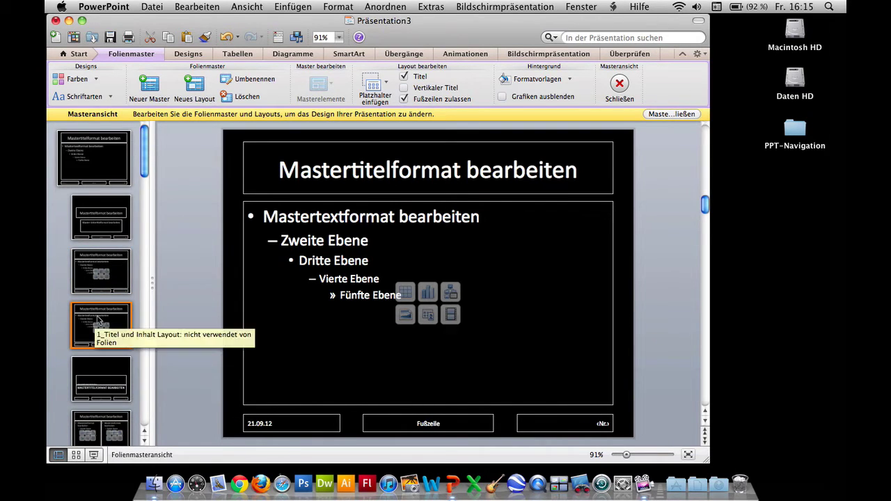
# Delete the copied layout's title and stretch its content placeholder to 25 × 18.7 cm, filling the slide.
pyautogui.click(321, 194)
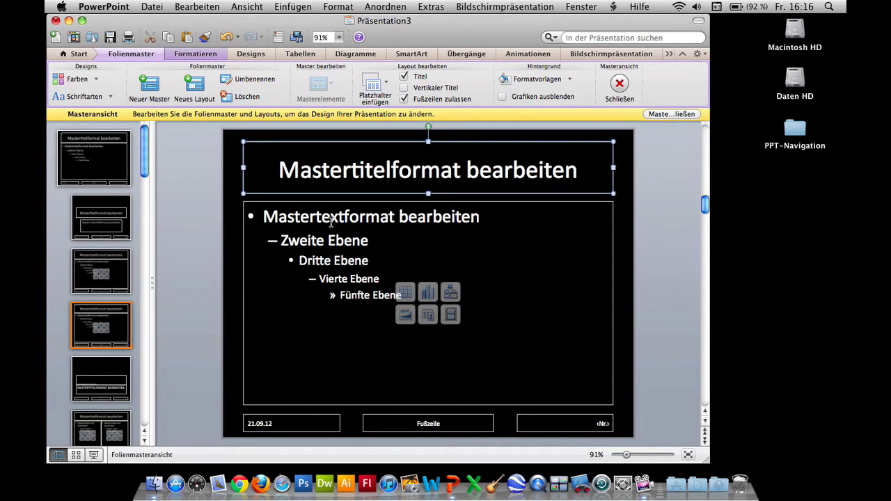
pyautogui.press('Delete')
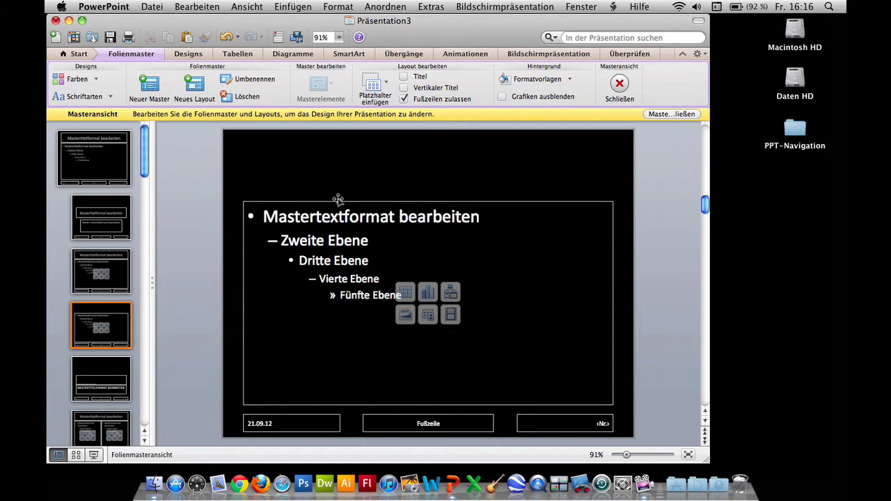
pyautogui.click(320, 201)
pyautogui.moveTo(243, 201); pyautogui.dragTo(223, 130)
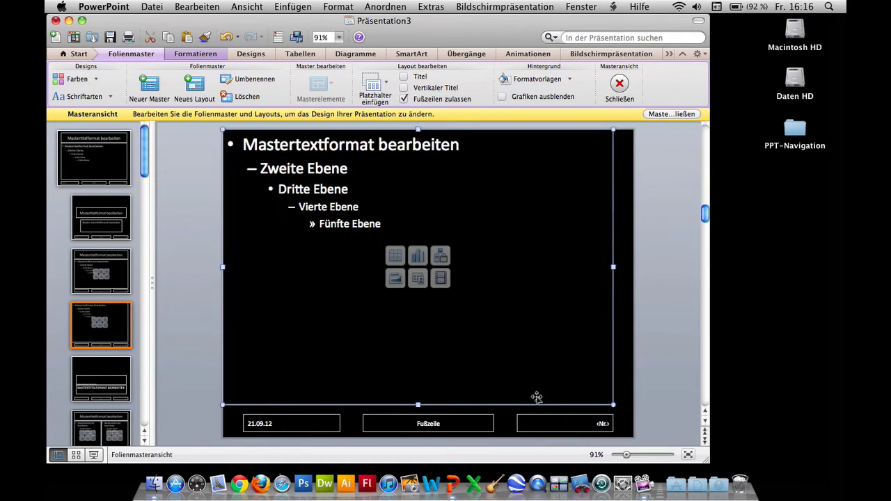
pyautogui.moveTo(612, 404); pyautogui.dragTo(633, 437)
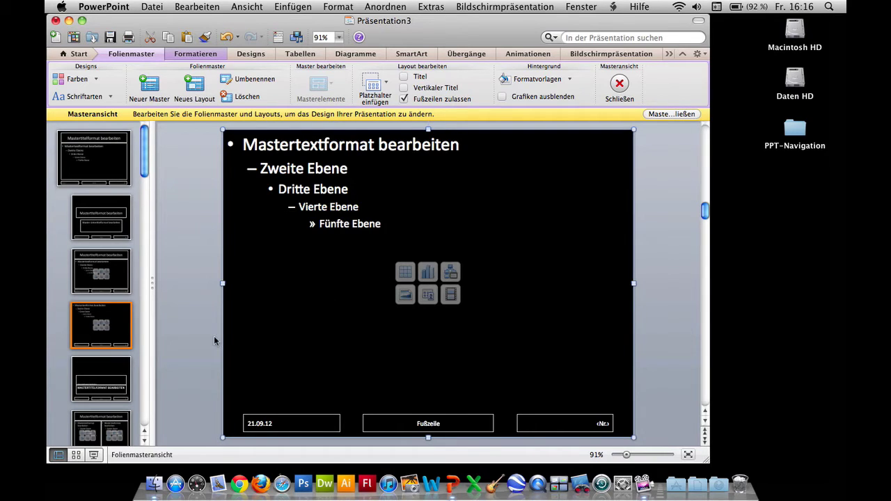
# Rename the copied full-screen layout to 'Vollformat'.
pyautogui.rightClick(106, 323)
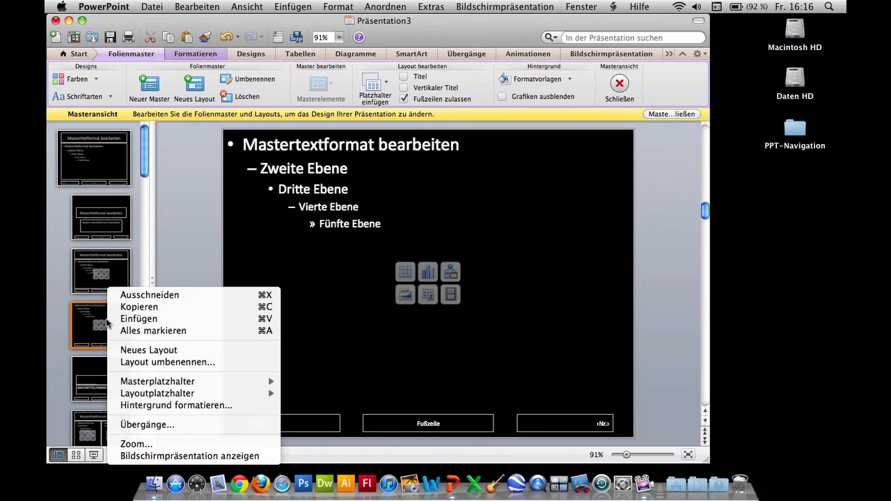
pyautogui.click(128, 363)
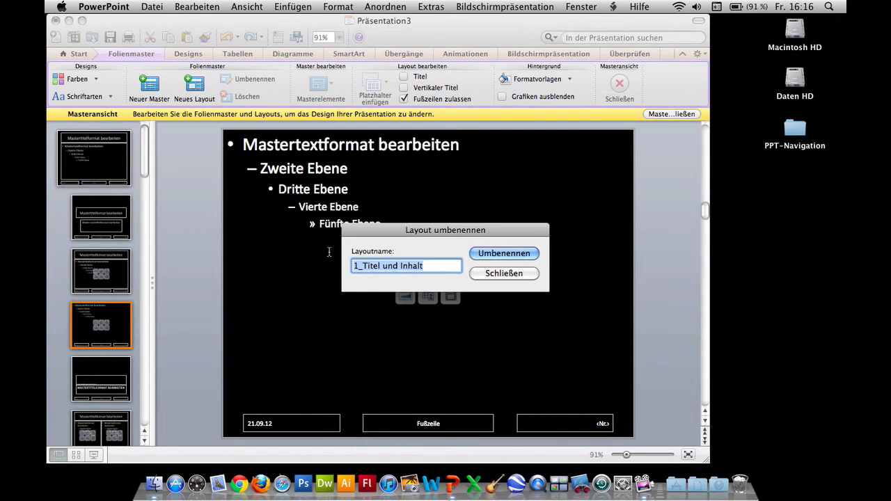
pyautogui.write('Voll')
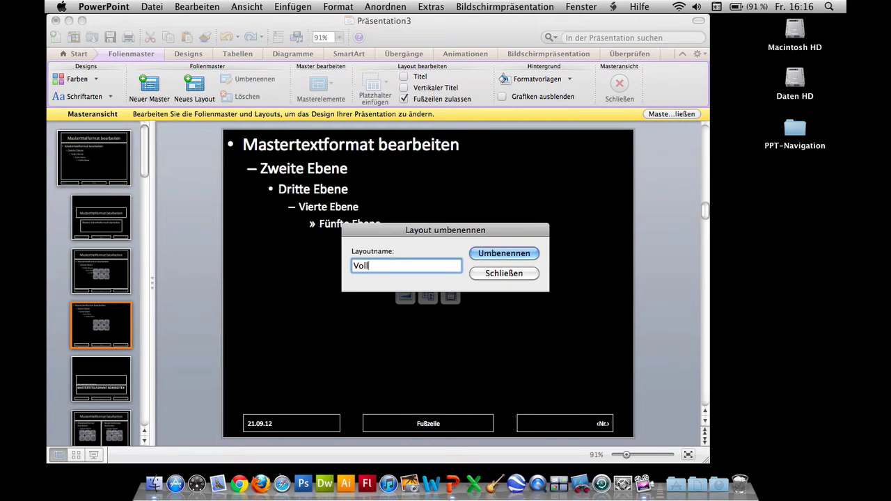
pyautogui.write('format')
pyautogui.click(504, 254)
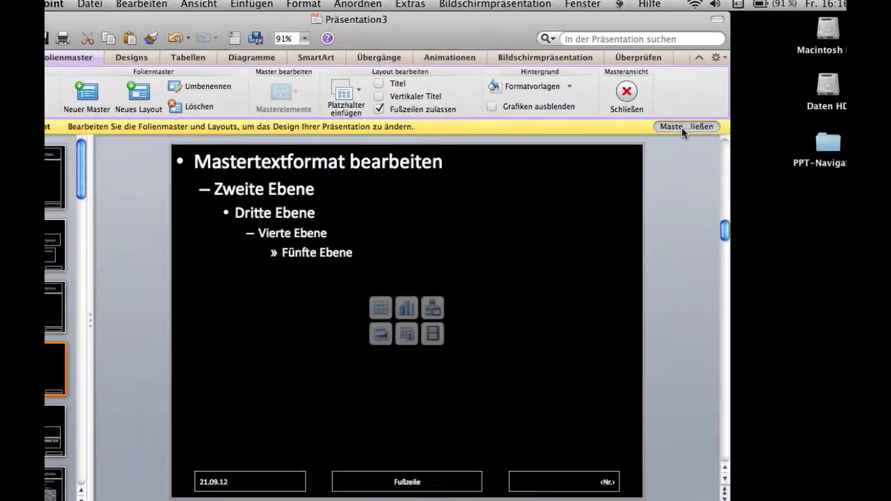
# Close Master view and apply the Vollformat layout to slide 1.
pyautogui.click(682, 127)
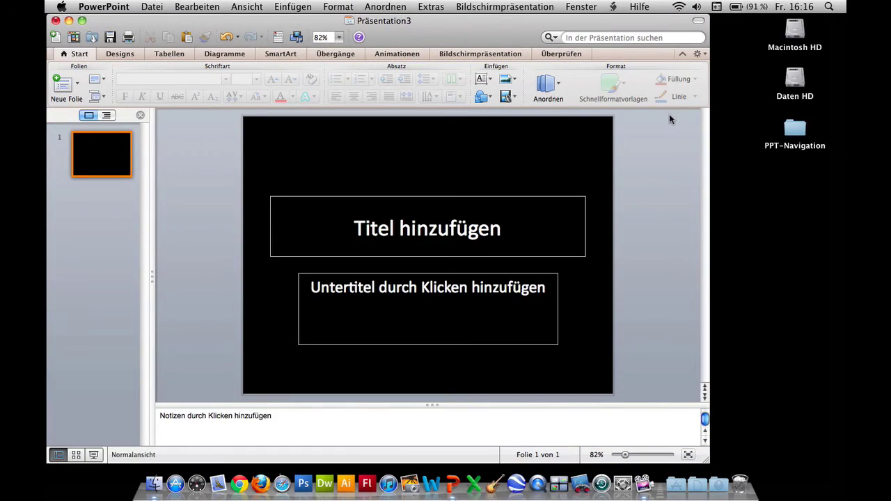
pyautogui.click(105, 81)
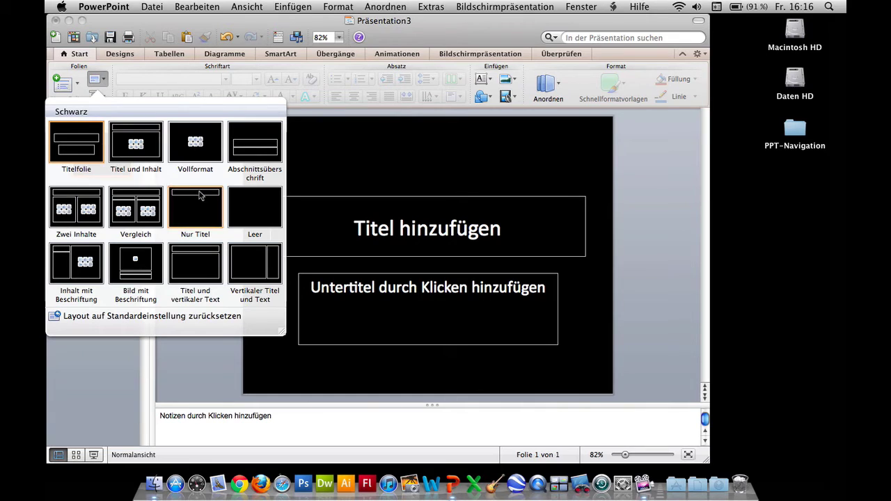
pyautogui.click(185, 161)
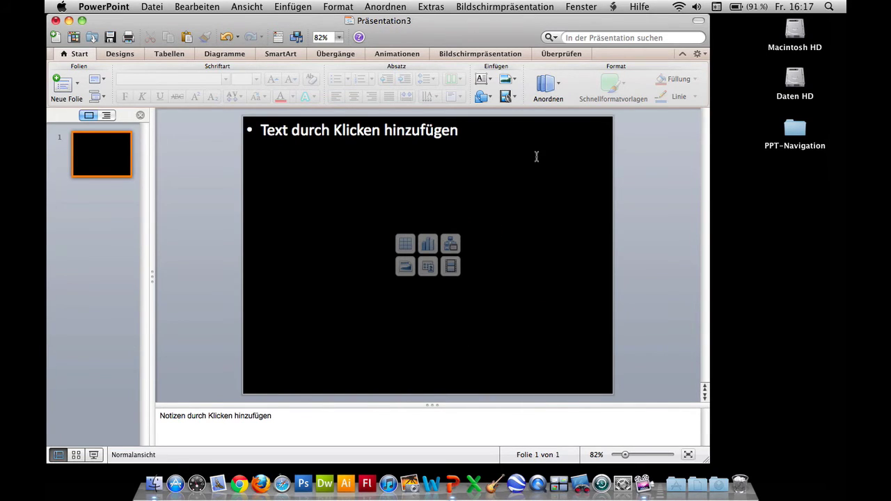
# Test the placeholder with the beach photo strand_1.jpg, fit it to the slide, then delete it.
pyautogui.press('F11')
pyautogui.moveTo(626, 167); pyautogui.dragTo(436, 169)
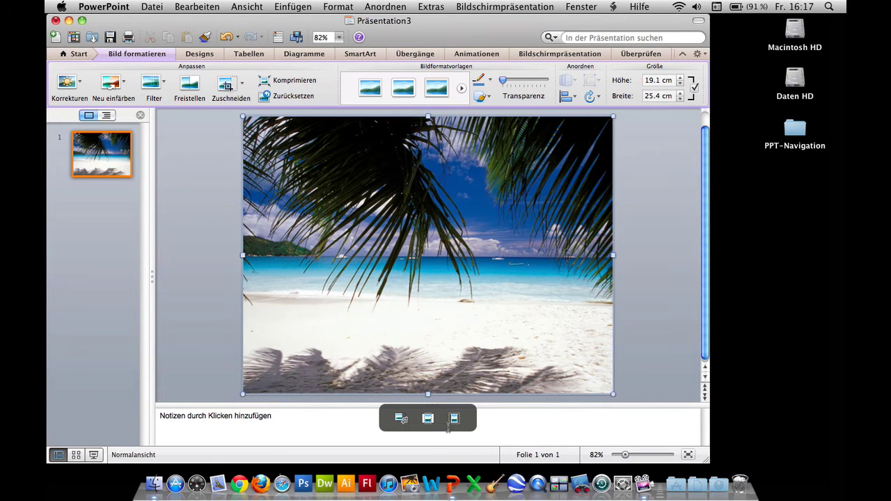
pyautogui.click(453, 419)
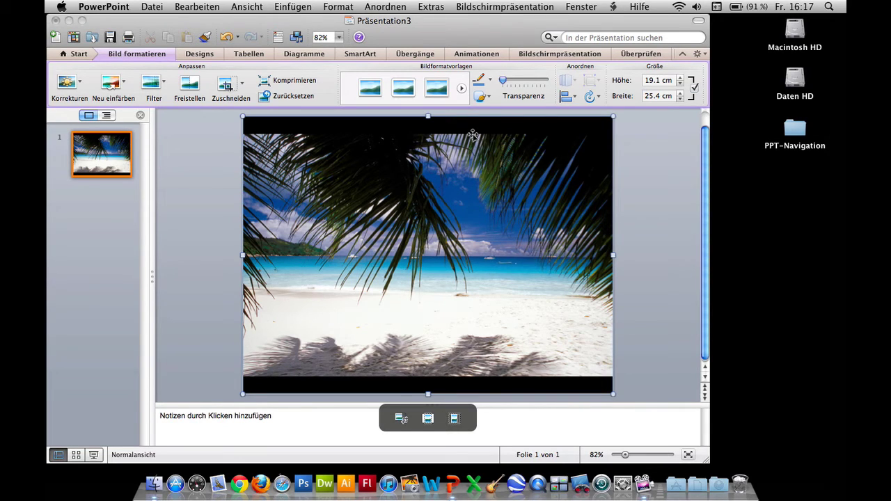
pyautogui.click(467, 173)
pyautogui.press('Delete')
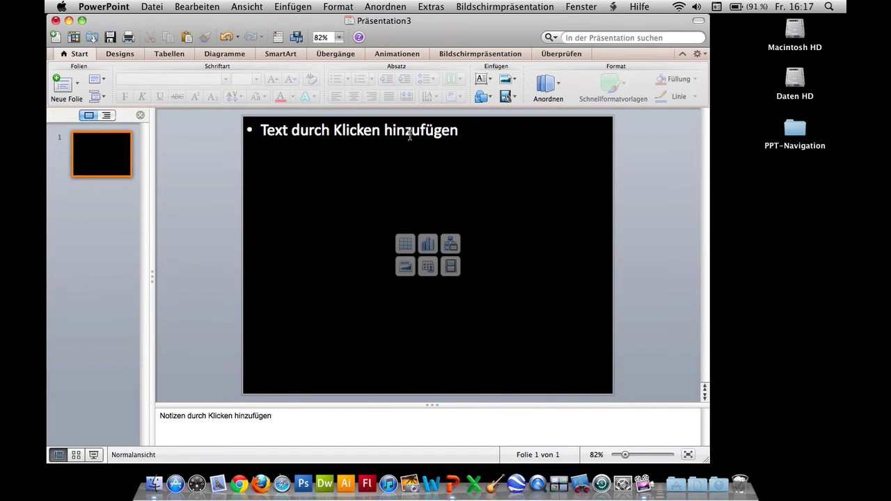
# Switch slide 1 back to the Titelfolie layout from the Layout gallery.
pyautogui.click(102, 83)
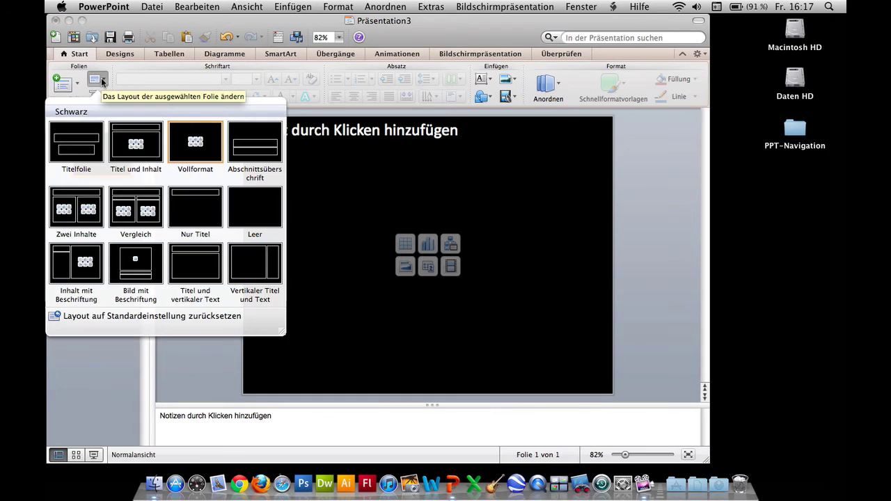
pyautogui.click(81, 141)
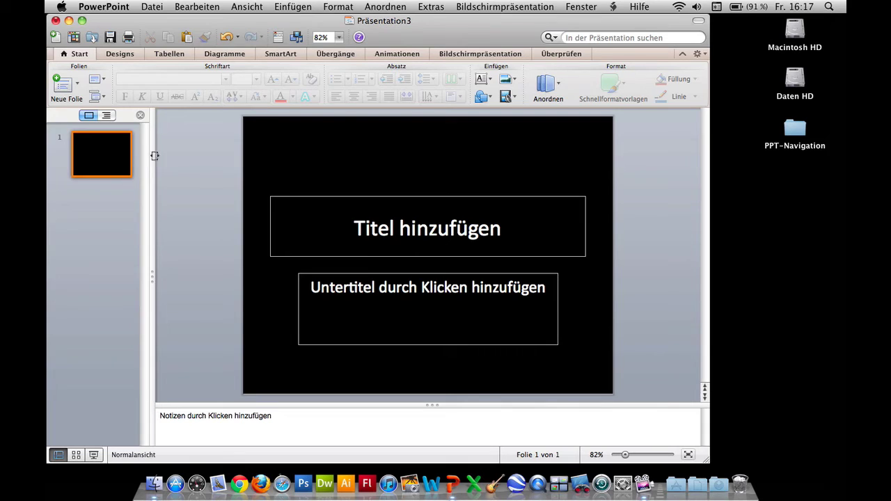
# Save the presentation as a PowerPoint template (.potx) named 'Schwarz' in Meine Vorlagen.
pyautogui.click(152, 5)
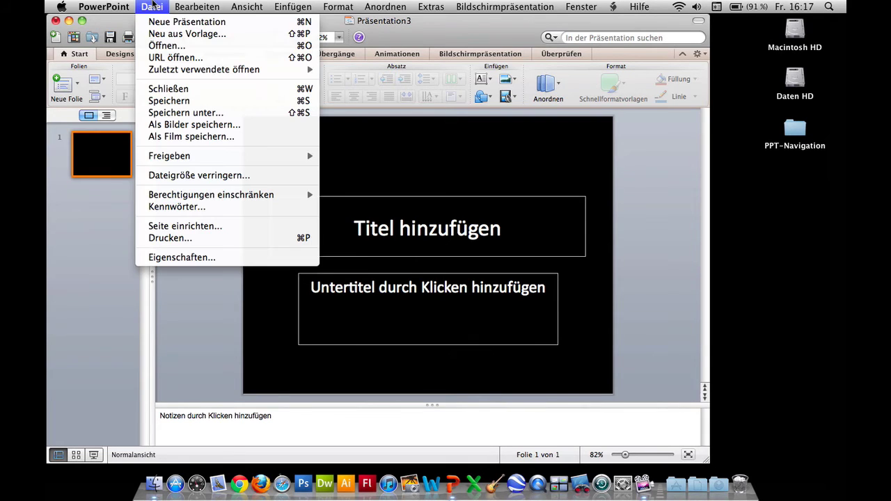
pyautogui.click(186, 112)
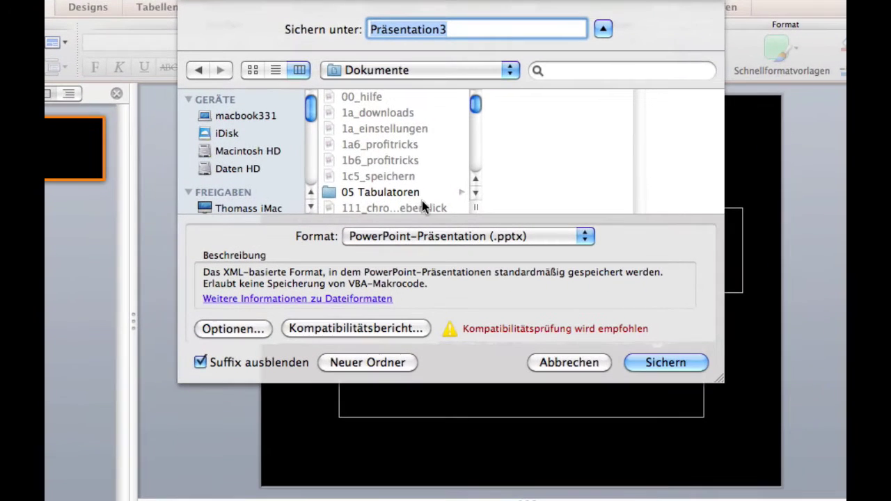
pyautogui.click(489, 240)
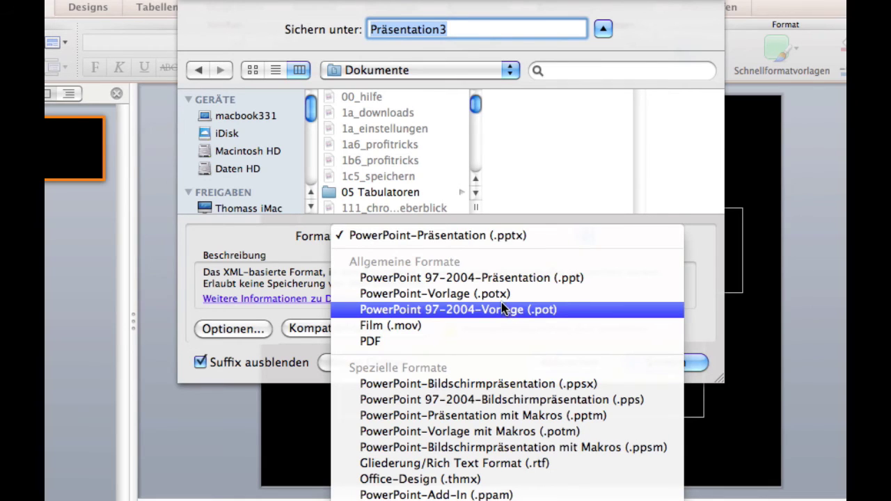
pyautogui.click(497, 298)
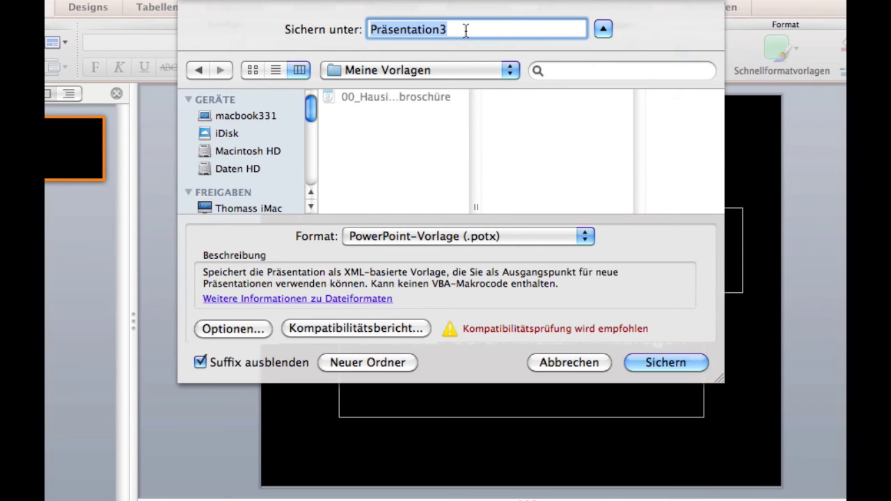
pyautogui.write('Sch')
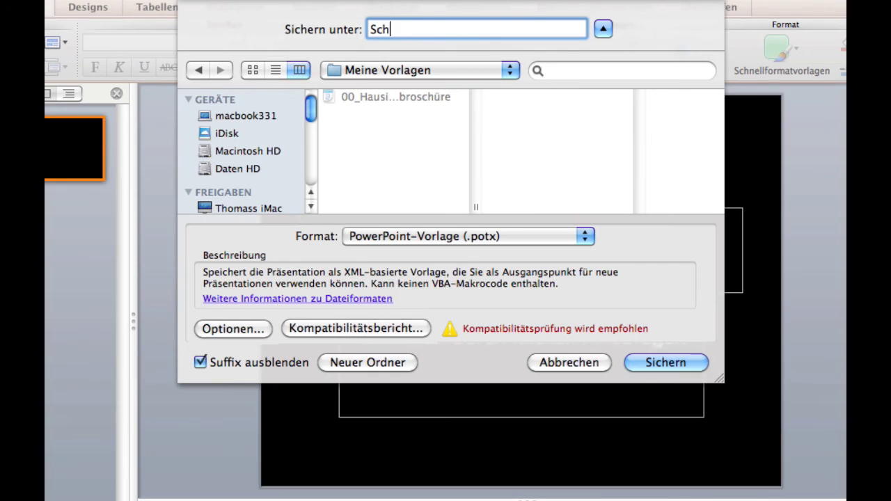
pyautogui.write('ware')
pyautogui.press('BackSpace')
pyautogui.write('z')
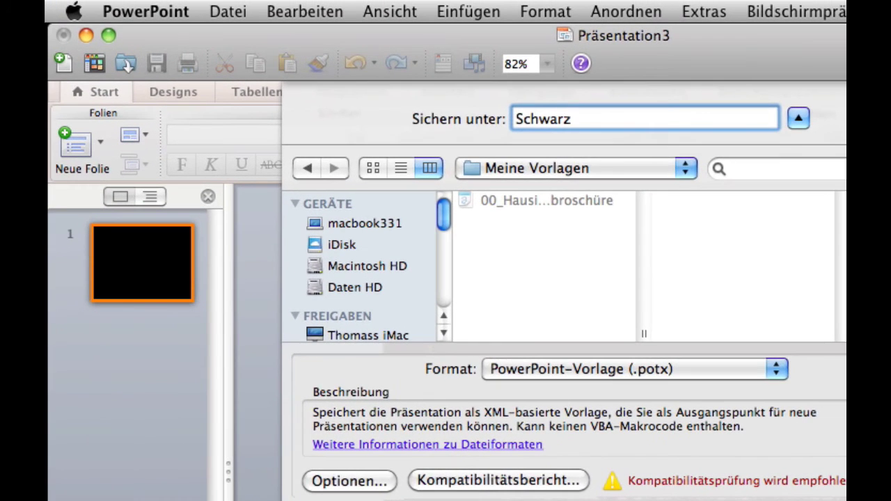
pyautogui.click(653, 358)
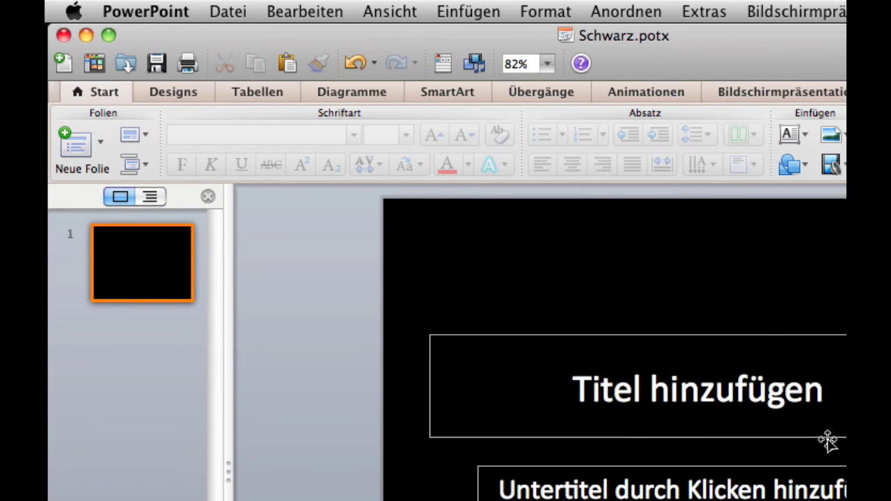
# Create a new presentation from the Schwarz template in Meine Vorlagen and check its layouts include Vollformat.
pyautogui.press('super+n')
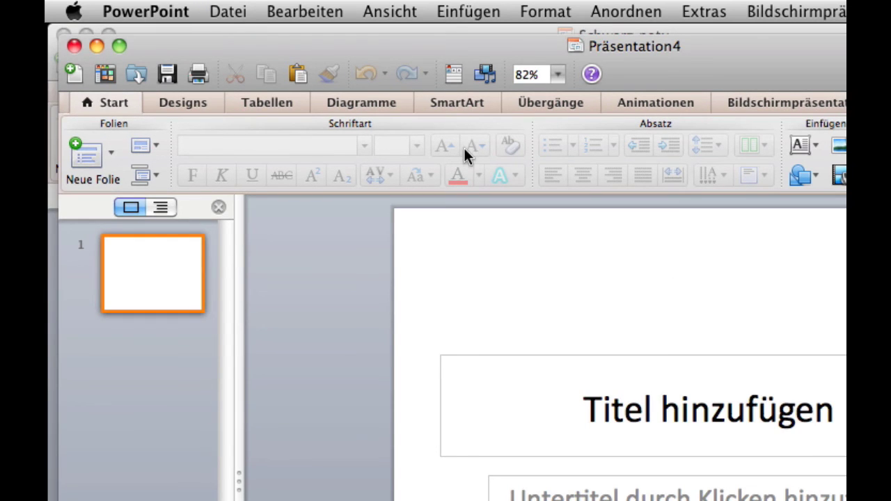
pyautogui.press('super+w')
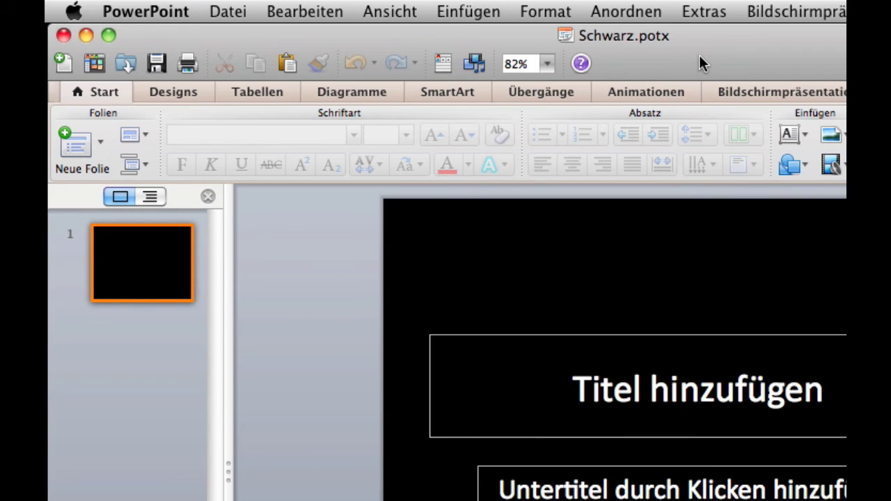
pyautogui.click(236, 10)
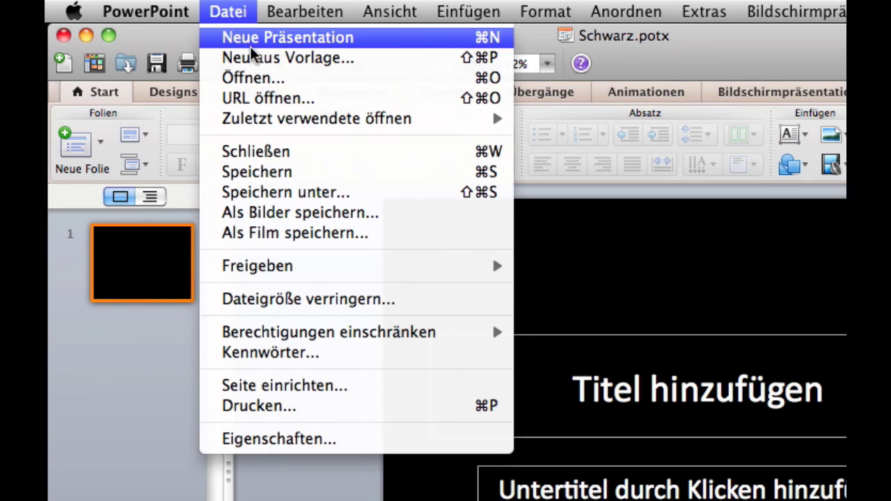
pyautogui.click(265, 58)
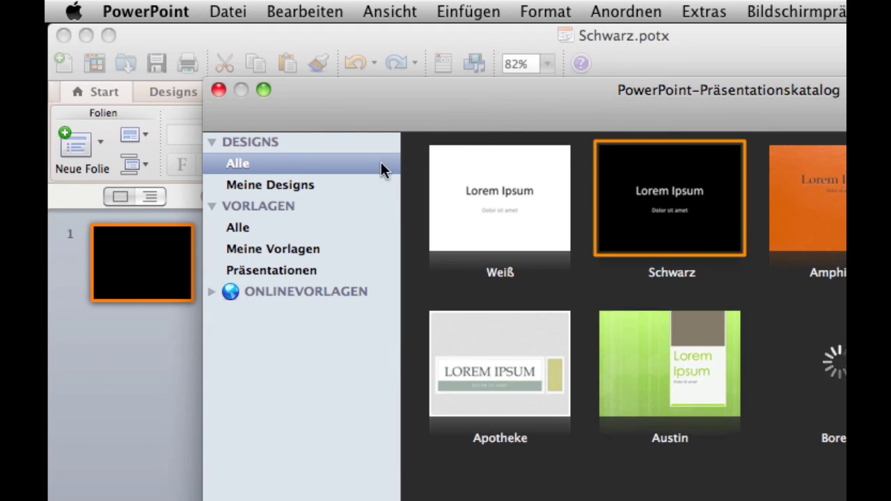
pyautogui.click(263, 249)
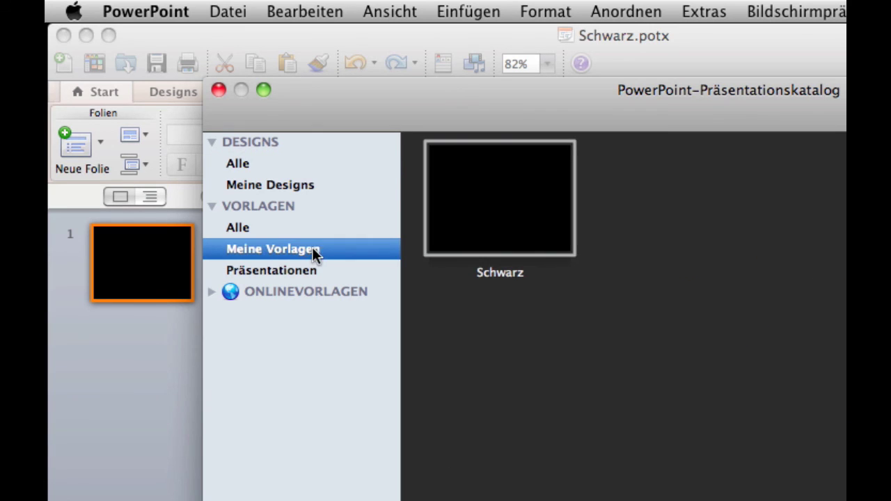
pyautogui.doubleClick(491, 230)
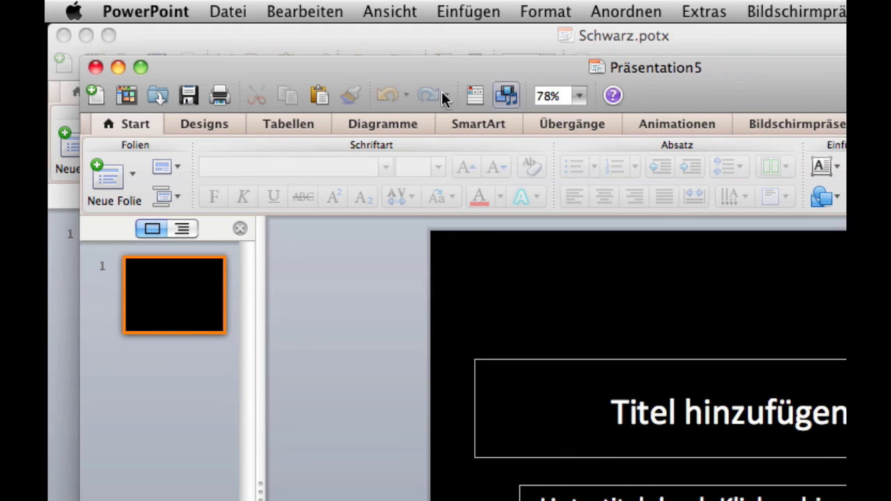
pyautogui.click(176, 167)
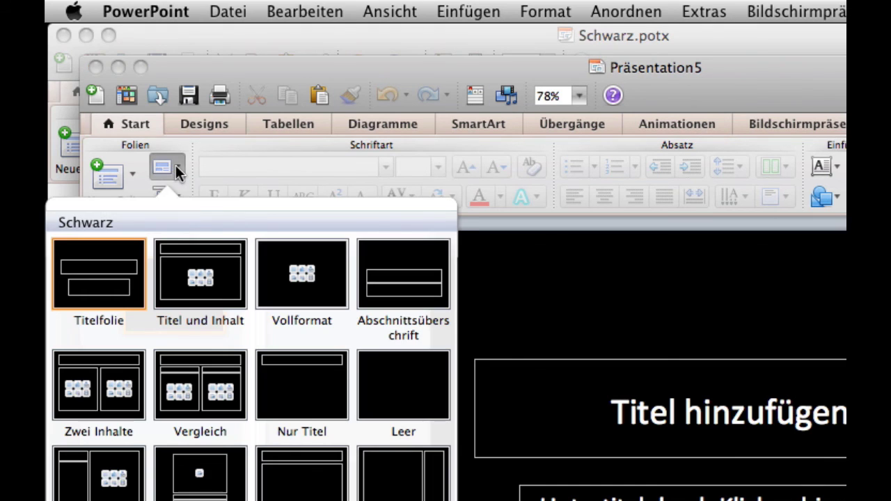